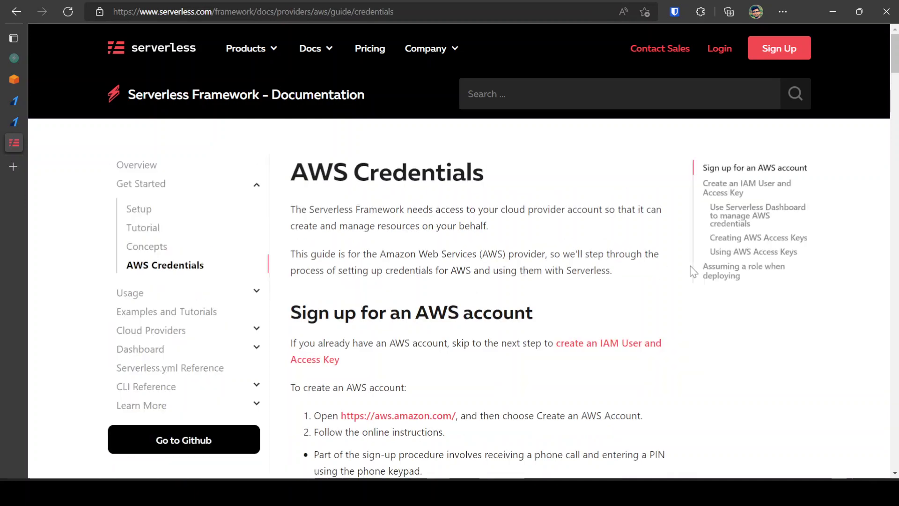
Step: Scroll the Serverless docs down to the 'Using AWS Access Keys' section
{"action": "scroll", "coordinate": [662, 289], "scroll_direction": "down", "scroll_amount": 1}
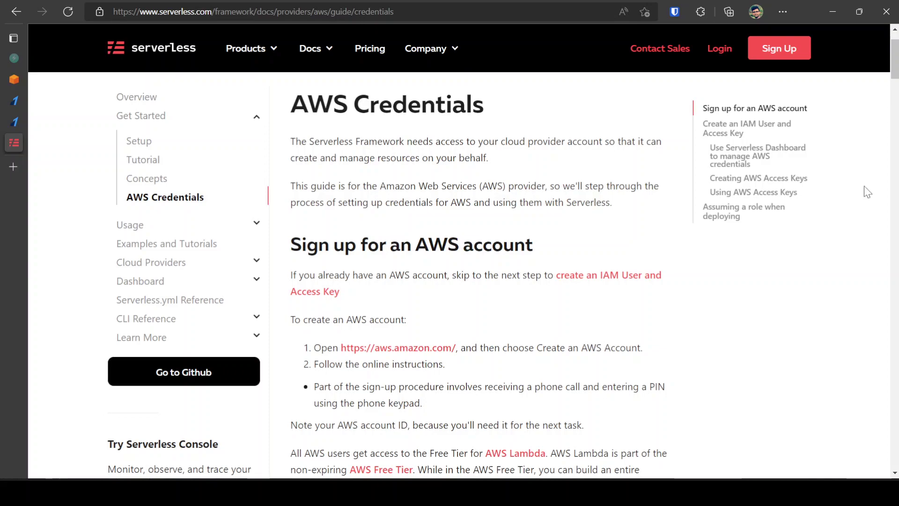
{"action": "scroll", "coordinate": [866, 192], "scroll_direction": "down", "scroll_amount": 9}
{"action": "scroll", "coordinate": [896, 235], "scroll_direction": "down", "scroll_amount": 20}
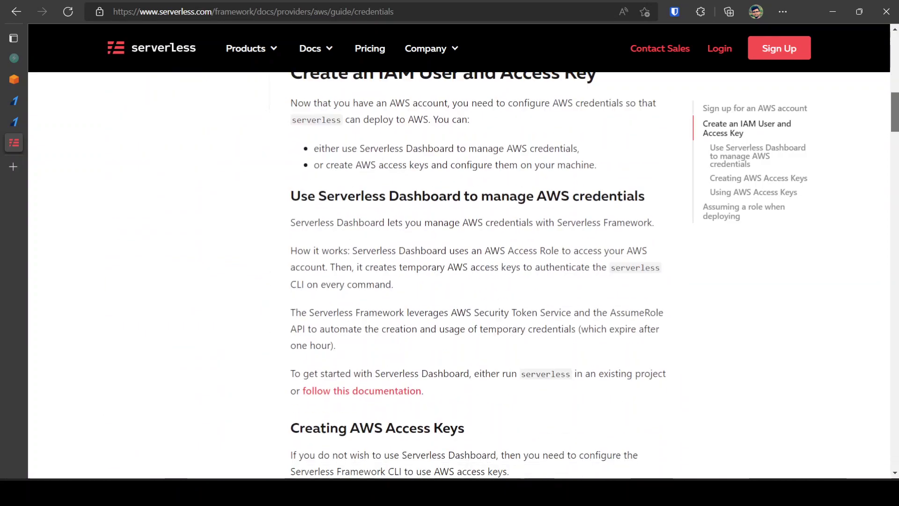
{"action": "left_click_drag", "start_coordinate": [895, 234], "coordinate": [896, 289]}
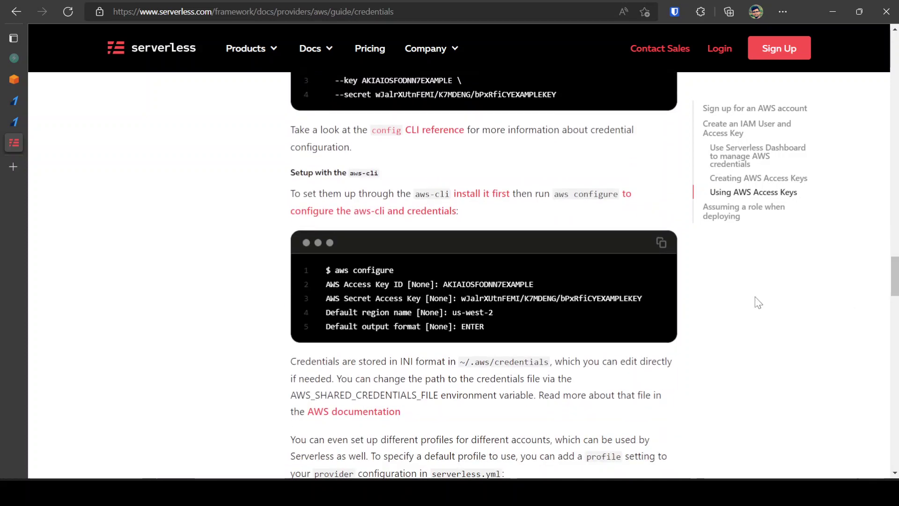
Step: Highlight the aws configure command, clear the selection, and return to the Razorpay dashboard
{"action": "left_click_drag", "start_coordinate": [330, 271], "coordinate": [394, 272]}
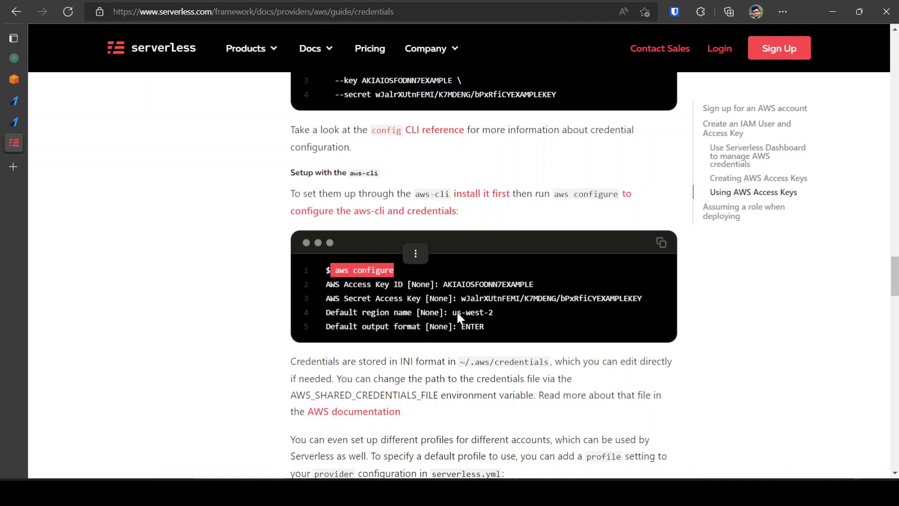
{"action": "left_click", "coordinate": [763, 349]}
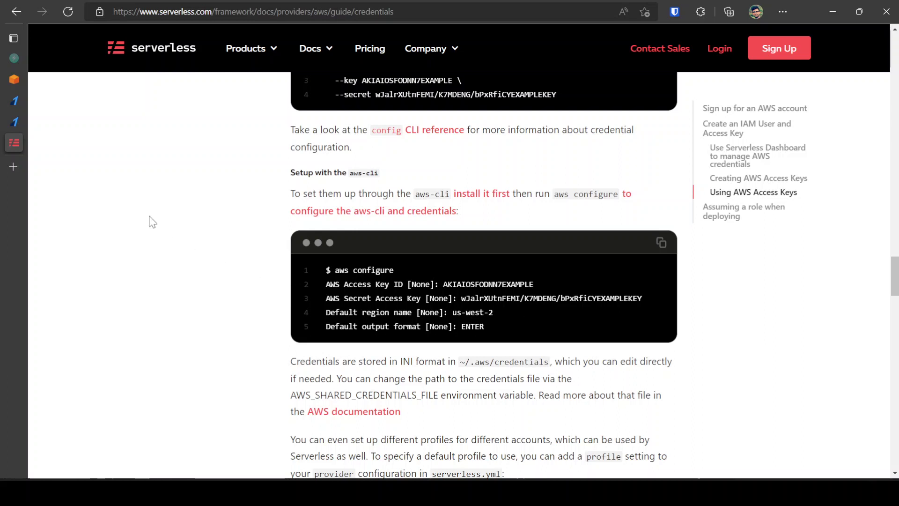
{"action": "left_click", "coordinate": [16, 99]}
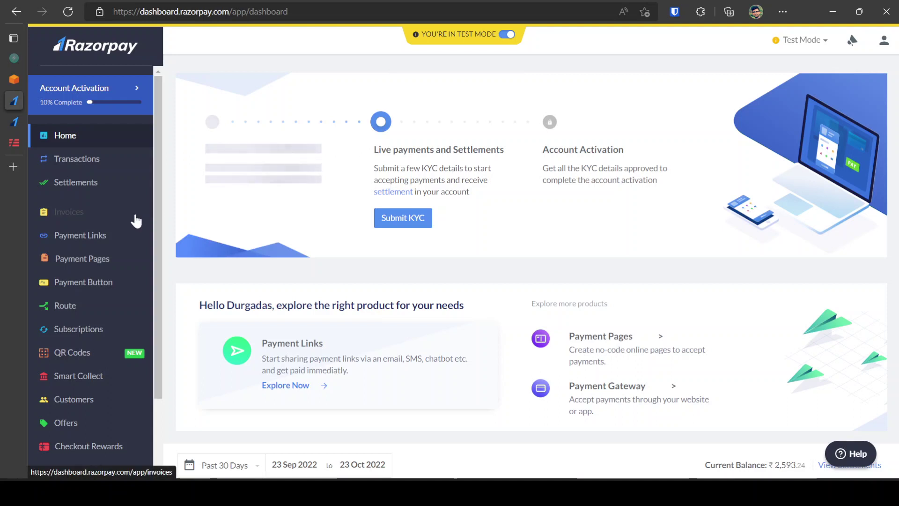
Step: Go to Razorpay Settings and show the API Keys tab with the existing test key
{"action": "scroll", "coordinate": [136, 221], "scroll_direction": "down", "scroll_amount": 3}
{"action": "left_click", "coordinate": [84, 435]}
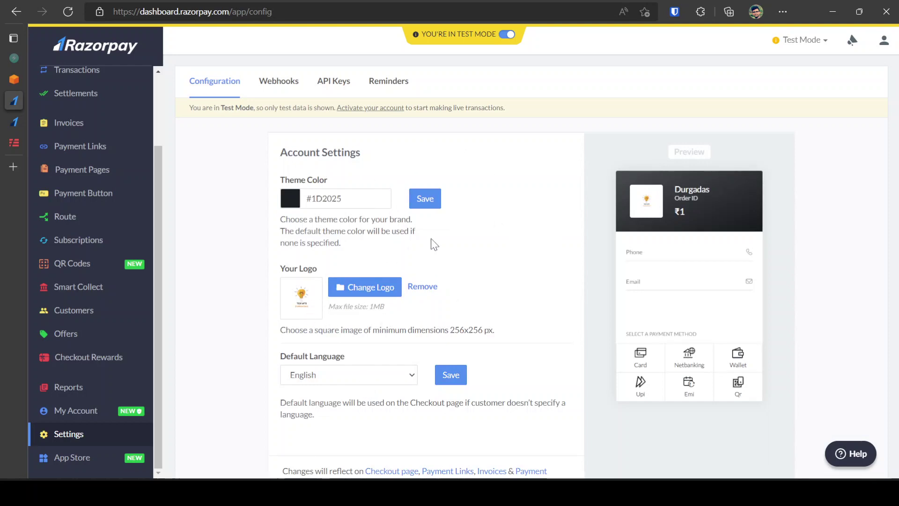
{"action": "left_click", "coordinate": [341, 87]}
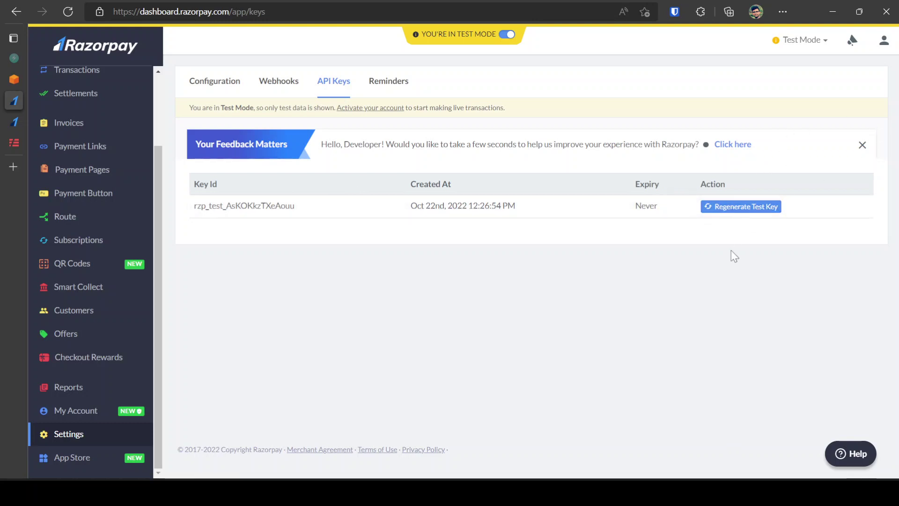
Step: Regenerate the Razorpay test key, deactivating the old key immediately, then go back to the Serverless docs
{"action": "left_click", "coordinate": [745, 213]}
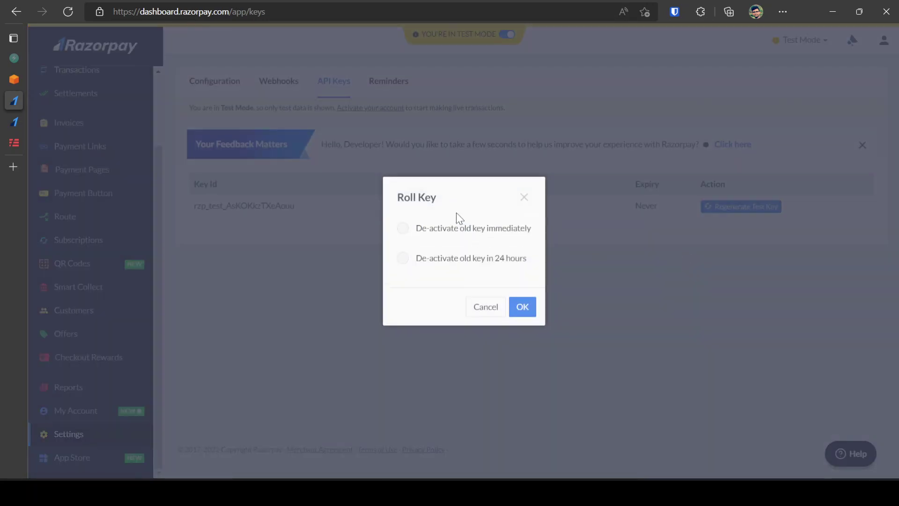
{"action": "left_click", "coordinate": [446, 228]}
{"action": "left_click", "coordinate": [531, 309]}
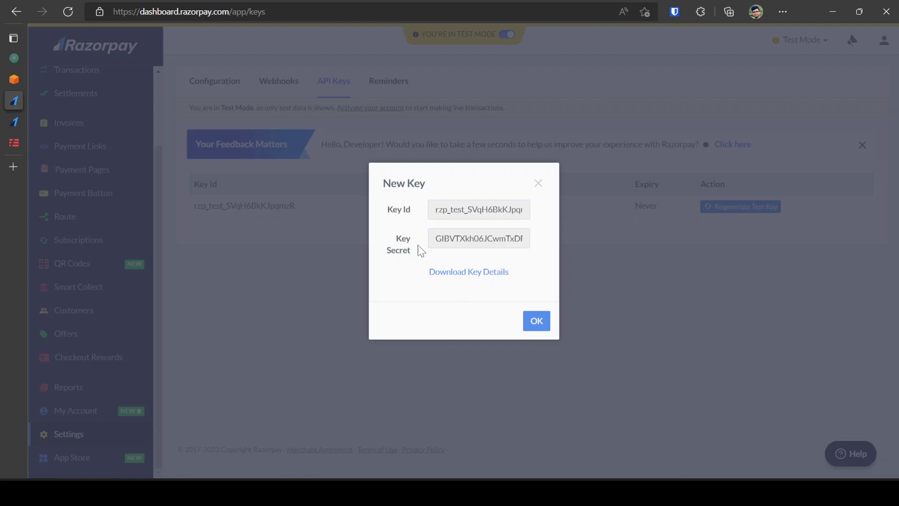
{"action": "left_click", "coordinate": [14, 143]}
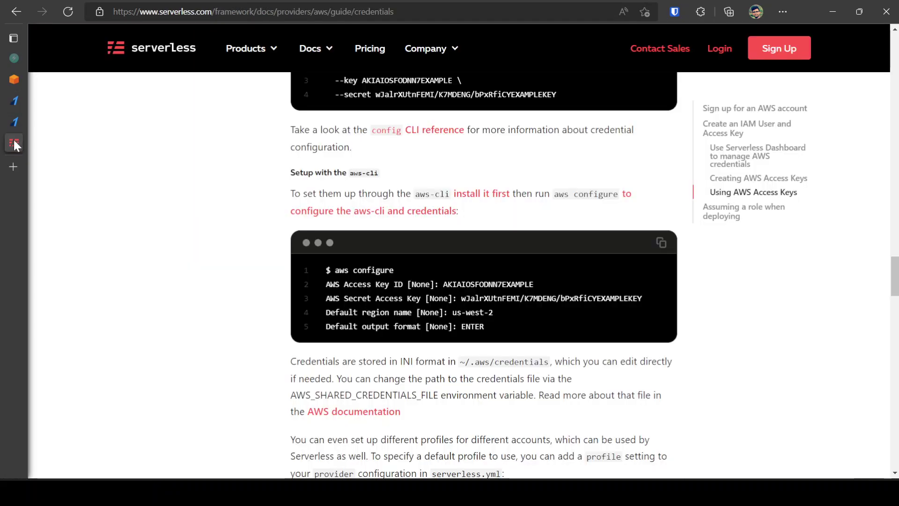
Step: In the AWS Console, go to Secrets Manager from Recently visited and begin 'Store a new secret'
{"action": "left_click", "coordinate": [14, 79]}
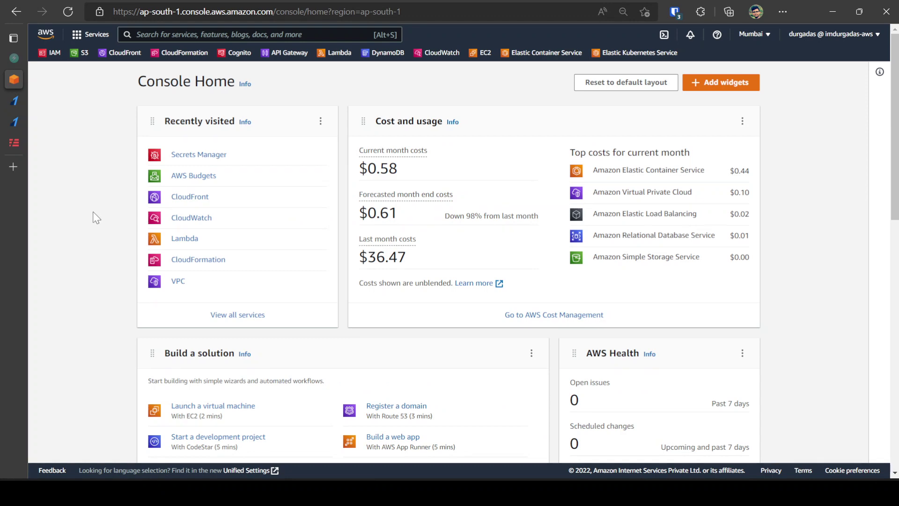
{"action": "left_click", "coordinate": [199, 156]}
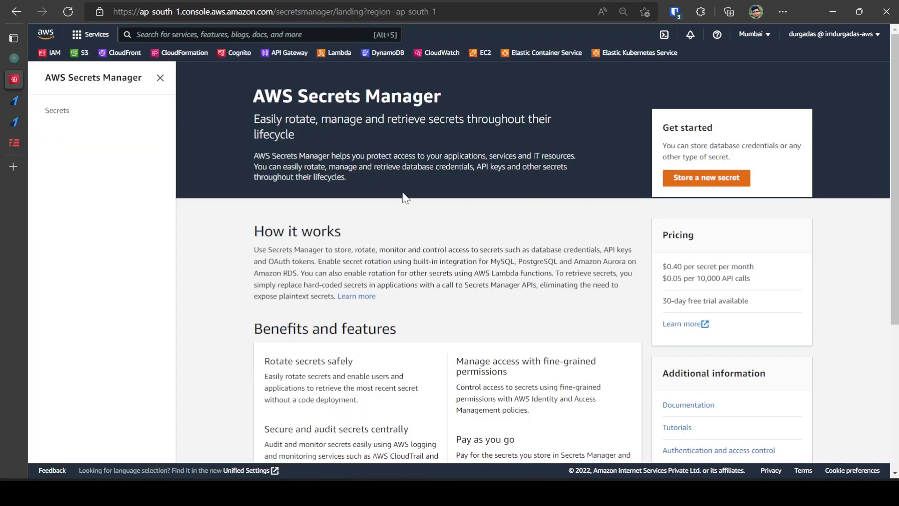
{"action": "left_click", "coordinate": [699, 182]}
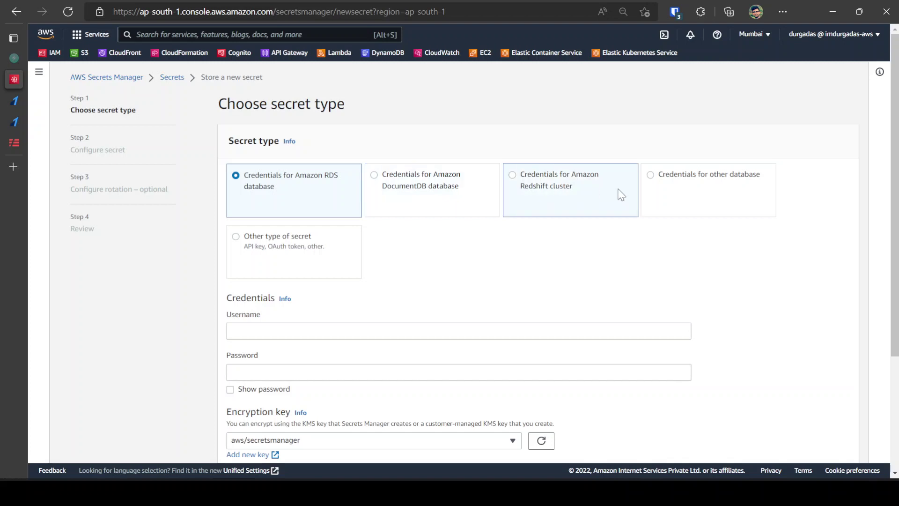
Step: Choose Other type of secret and set RAZORPAY_API_KEY to the copied Razorpay test key id
{"action": "left_click", "coordinate": [289, 243]}
{"action": "scroll", "coordinate": [424, 285], "scroll_direction": "down", "scroll_amount": 2}
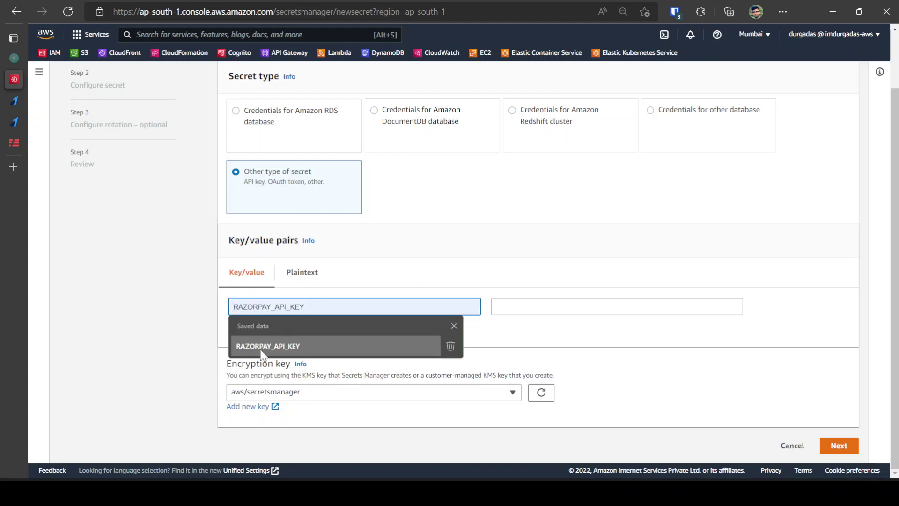
{"action": "left_click", "coordinate": [281, 347]}
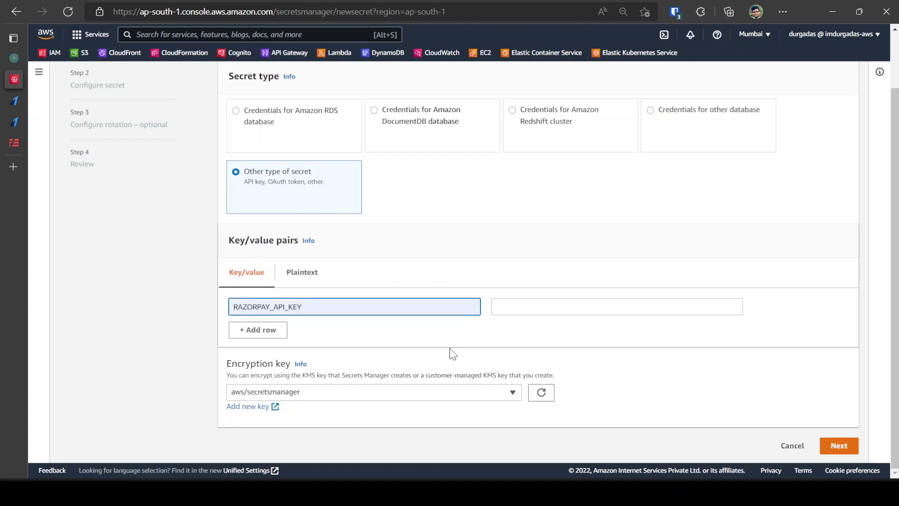
{"action": "mouse_move", "coordinate": [17, 142]}
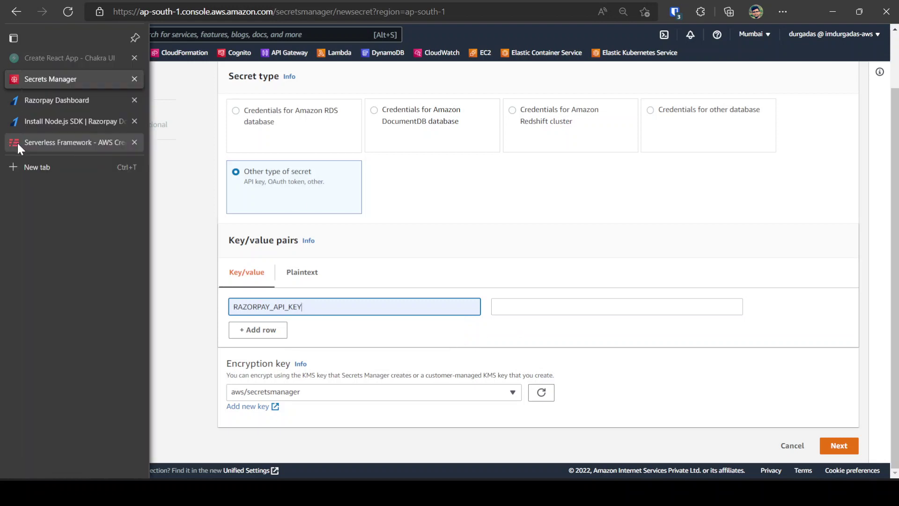
{"action": "left_click", "coordinate": [34, 102]}
{"action": "double_click", "coordinate": [483, 213]}
{"action": "key", "text": "ctrl+c"}
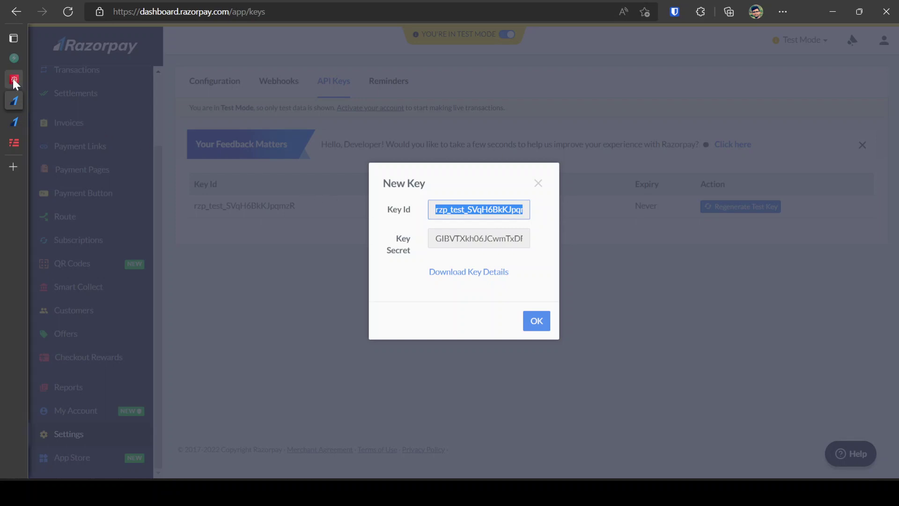
{"action": "mouse_move", "coordinate": [13, 78]}
{"action": "left_click", "coordinate": [51, 79]}
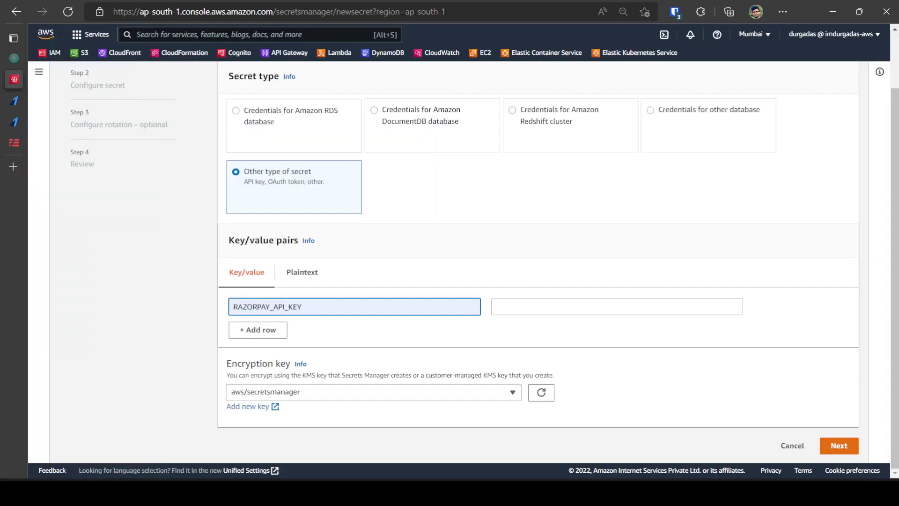
{"action": "left_click", "coordinate": [520, 307]}
{"action": "key", "text": "ctrl+v"}
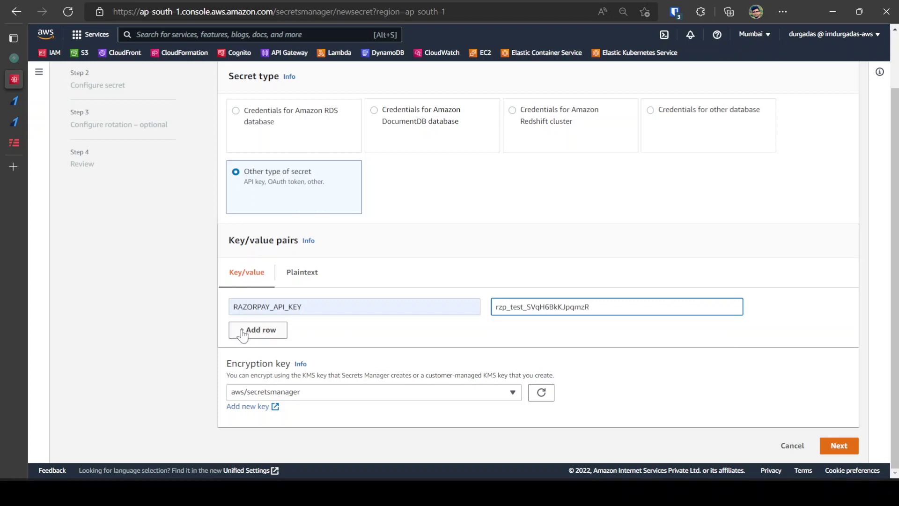
Step: Add a second key/value row named RAZORPAY_API_SECRET
{"action": "left_click", "coordinate": [234, 329]}
{"action": "key", "text": "Tab"}
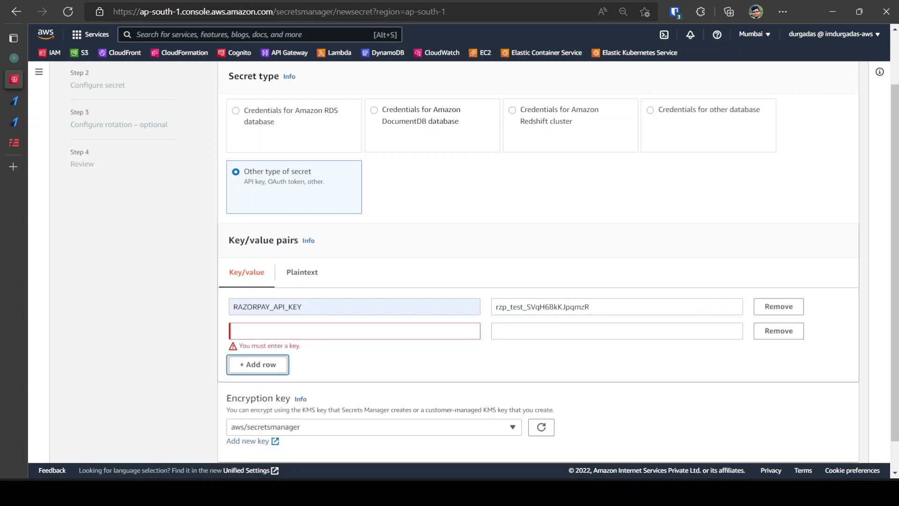
{"action": "left_click", "coordinate": [355, 331]}
{"action": "type", "text": "RA"}
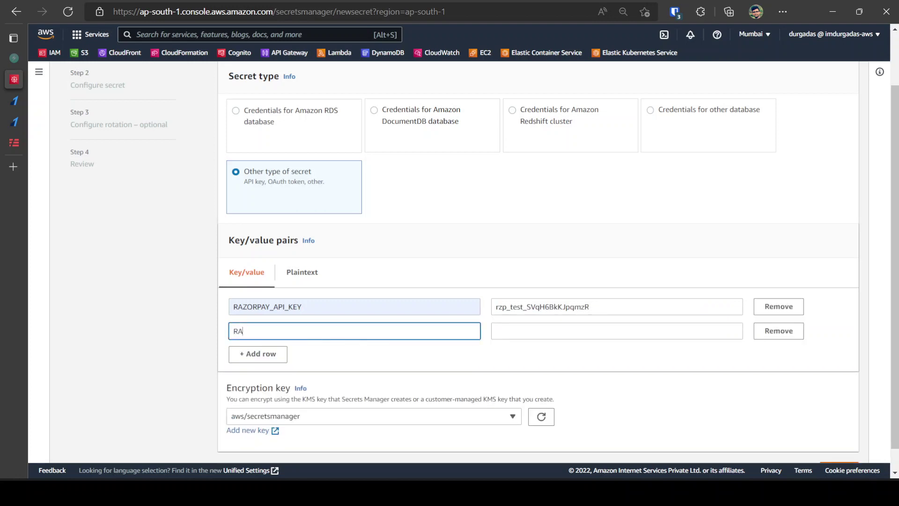
{"action": "type", "text": "ZPR[A"}
{"action": "scroll", "coordinate": [310, 339], "scroll_direction": "up", "scroll_amount": 1}
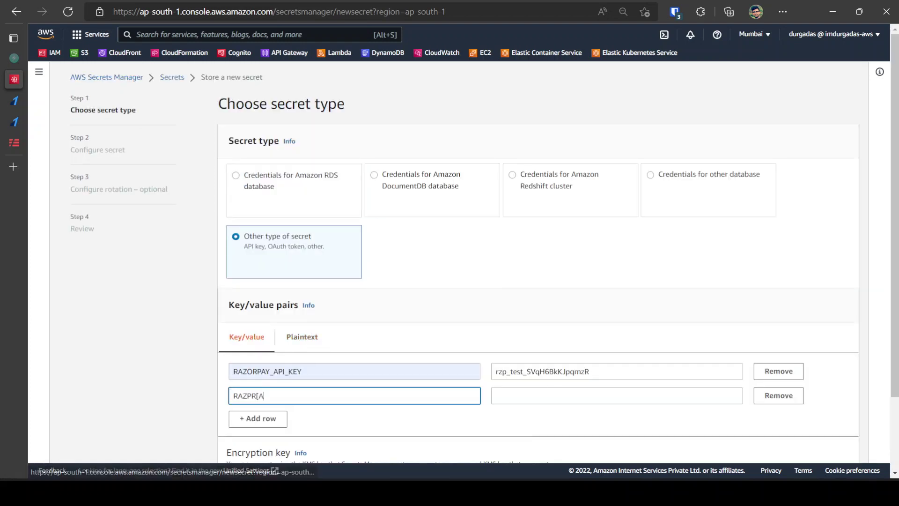
{"action": "key", "text": "BackSpace"}
{"action": "key", "text": "BackSpace"}
{"action": "key", "text": "BackSpace"}
{"action": "key", "text": "BackSpace"}
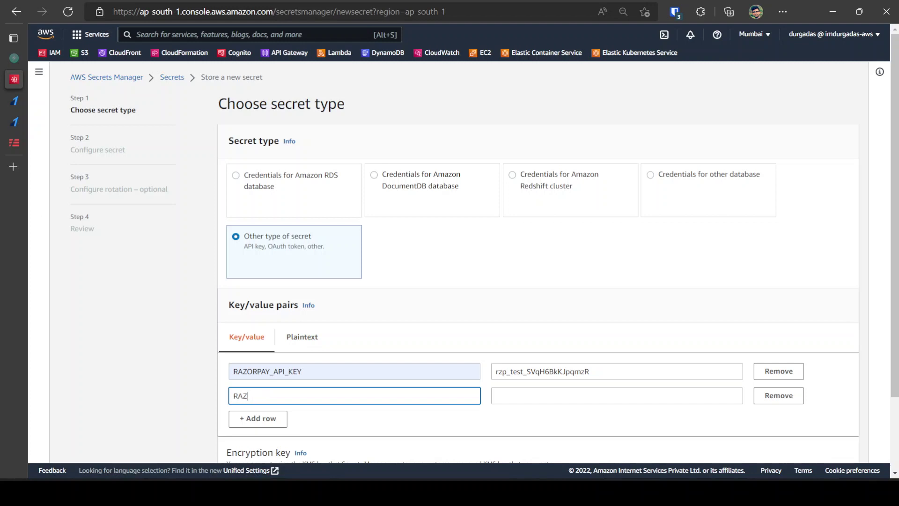
{"action": "type", "text": "ORPAY_A[O"}
{"action": "key", "text": "BackSpace"}
{"action": "key", "text": "BackSpace"}
{"action": "type", "text": "PI_SECRET"}
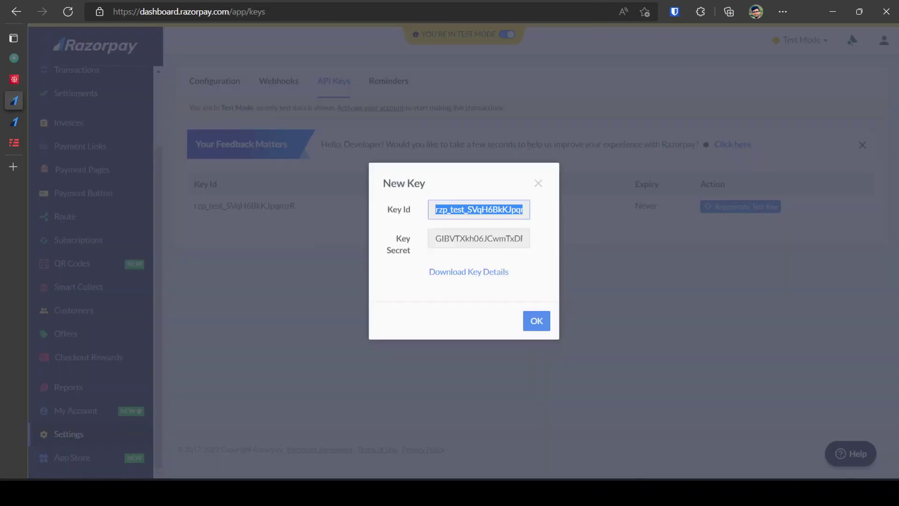
Step: Copy the Razorpay key secret and paste it as the RAZORPAY_API_SECRET value
{"action": "left_click", "coordinate": [487, 244]}
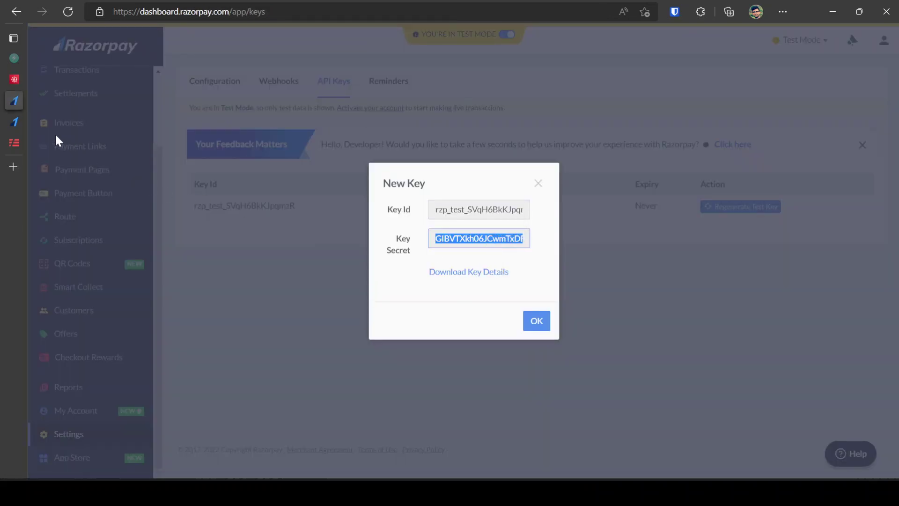
{"action": "left_click", "coordinate": [16, 77]}
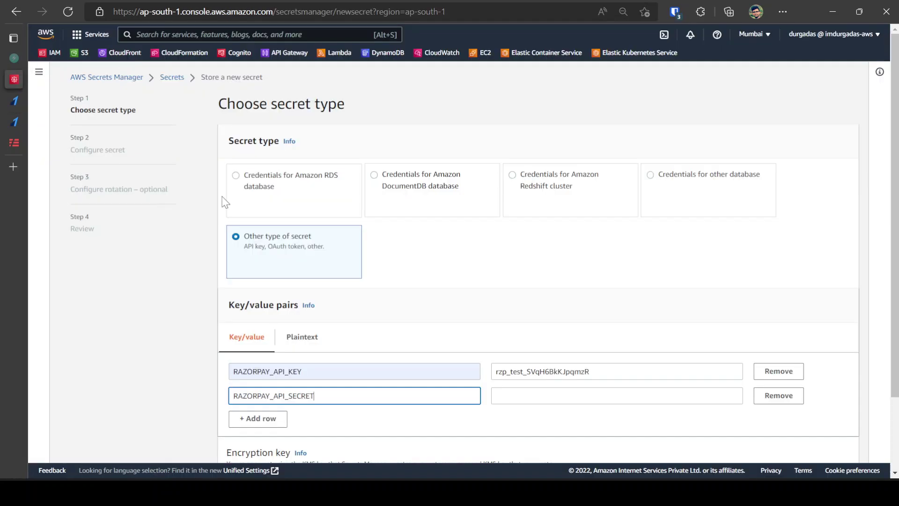
{"action": "left_click", "coordinate": [562, 397]}
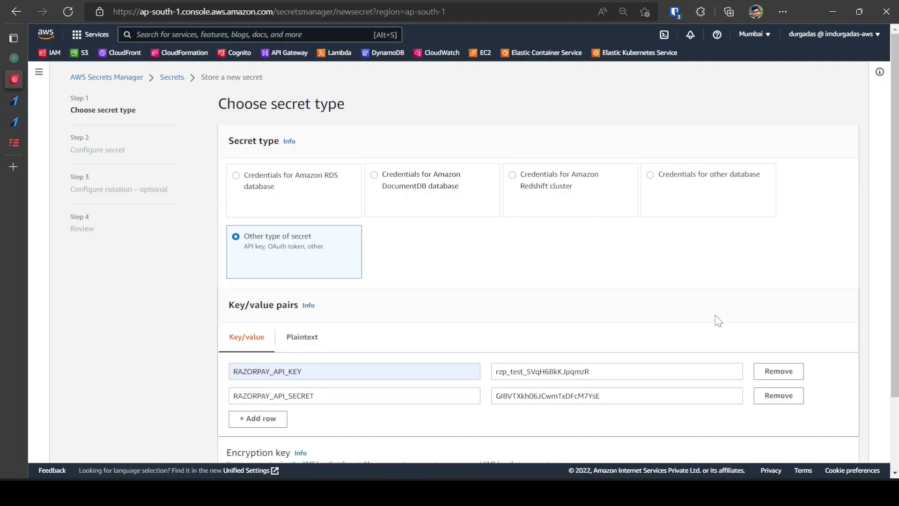
{"action": "scroll", "coordinate": [719, 321], "scroll_direction": "down", "scroll_amount": 2}
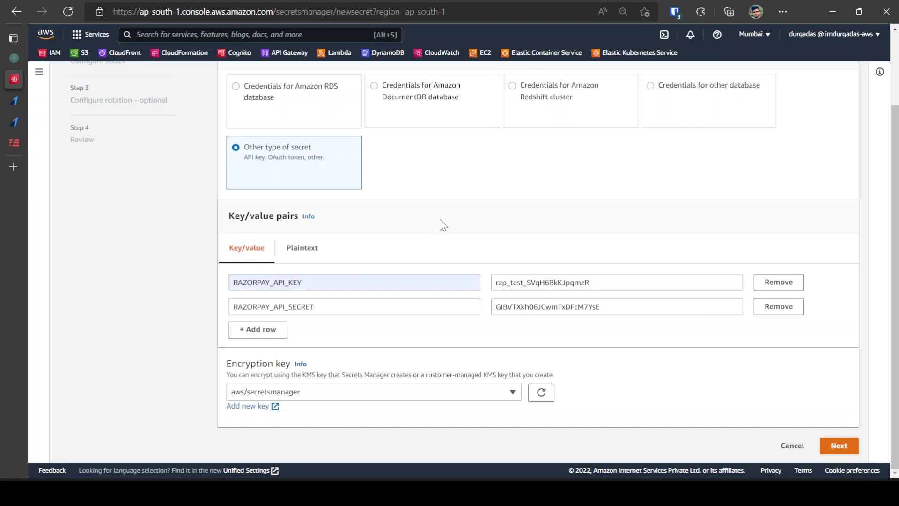
Step: Name the secret dev/razorpay with the description 'Razorpay secret'
{"action": "left_click", "coordinate": [843, 447]}
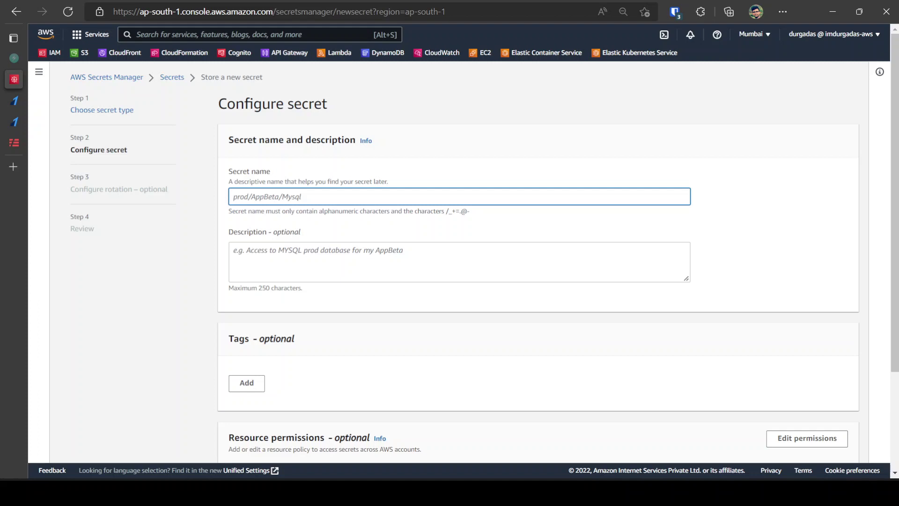
{"action": "type", "text": "DEV"}
{"action": "key", "text": "BackSpace"}
{"action": "key", "text": "BackSpace"}
{"action": "key", "text": "BackSpace"}
{"action": "type", "text": "dev/razorpayu"}
{"action": "left_click", "coordinate": [234, 250]}
{"action": "type", "text": "Razorpa"}
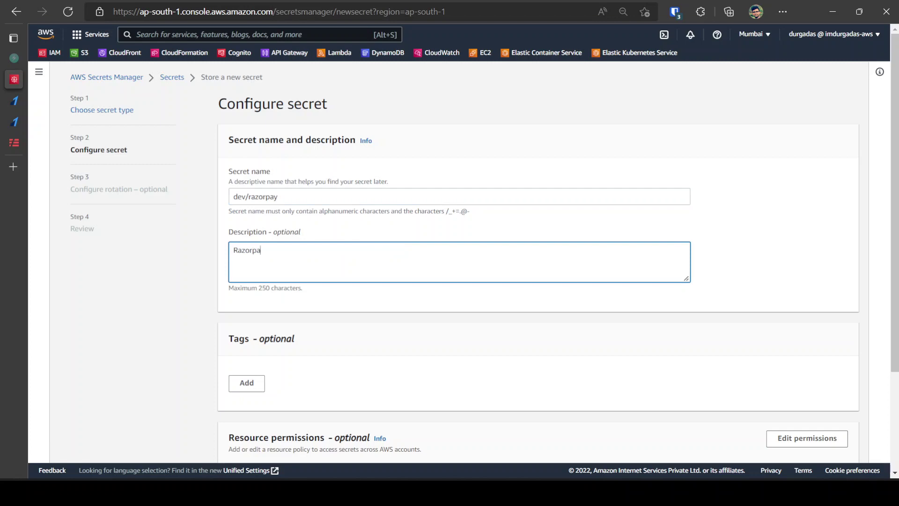
{"action": "type", "text": "y secret"}
{"action": "scroll", "coordinate": [341, 297], "scroll_direction": "down", "scroll_amount": 3}
{"action": "scroll", "coordinate": [397, 299], "scroll_direction": "up", "scroll_amount": 3}
{"action": "scroll", "coordinate": [394, 293], "scroll_direction": "down", "scroll_amount": 3}
Step: Skip rotation, store the dev/razorpay secret, refresh the secrets list, and return to Razorpay
{"action": "left_click", "coordinate": [841, 447]}
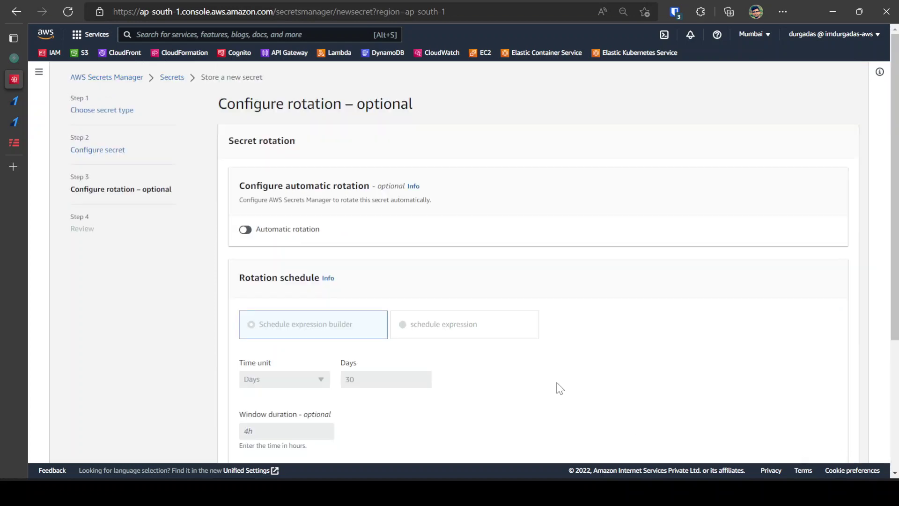
{"action": "scroll", "coordinate": [347, 283], "scroll_direction": "down", "scroll_amount": 4}
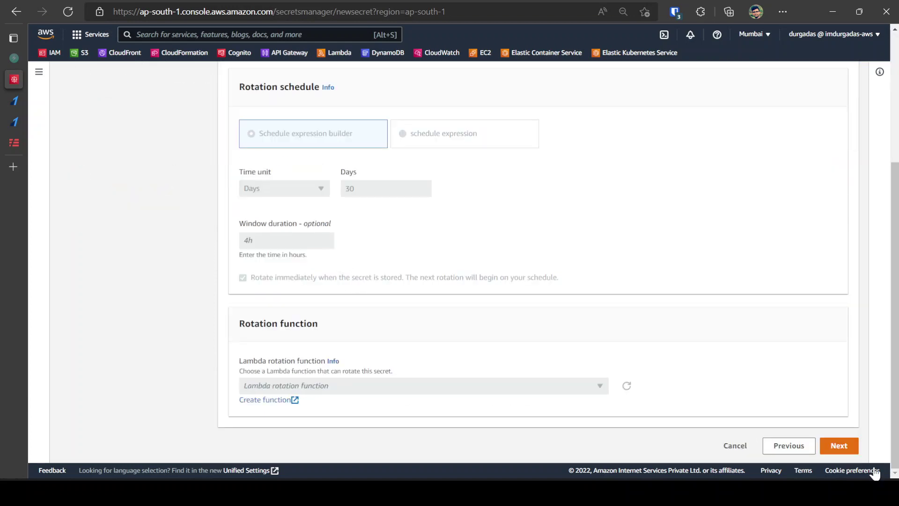
{"action": "left_click", "coordinate": [840, 446]}
{"action": "scroll", "coordinate": [453, 333], "scroll_direction": "down", "scroll_amount": 10}
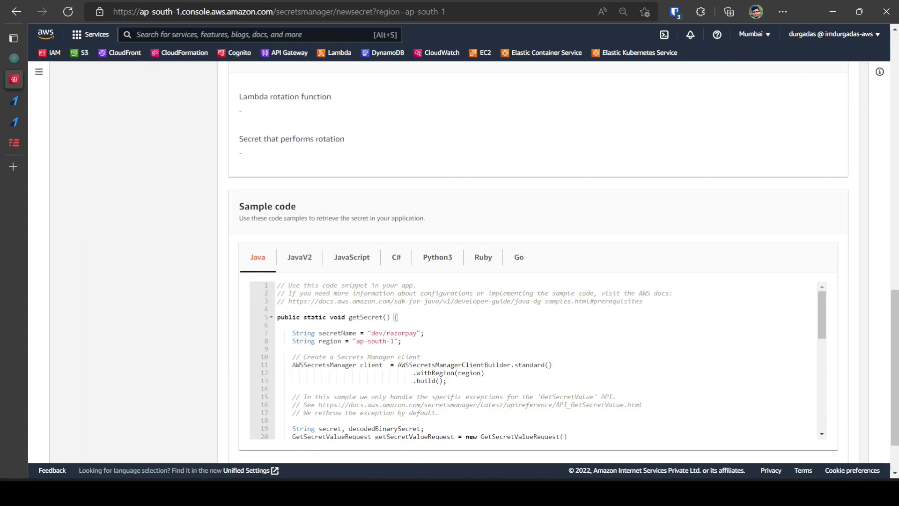
{"action": "scroll", "coordinate": [454, 334], "scroll_direction": "down", "scroll_amount": 2}
{"action": "left_click", "coordinate": [835, 445]}
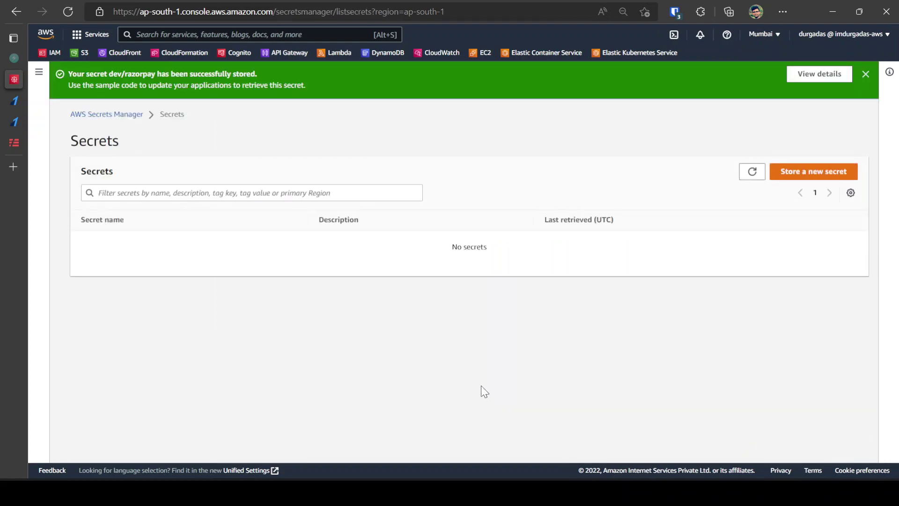
{"action": "left_click", "coordinate": [752, 172]}
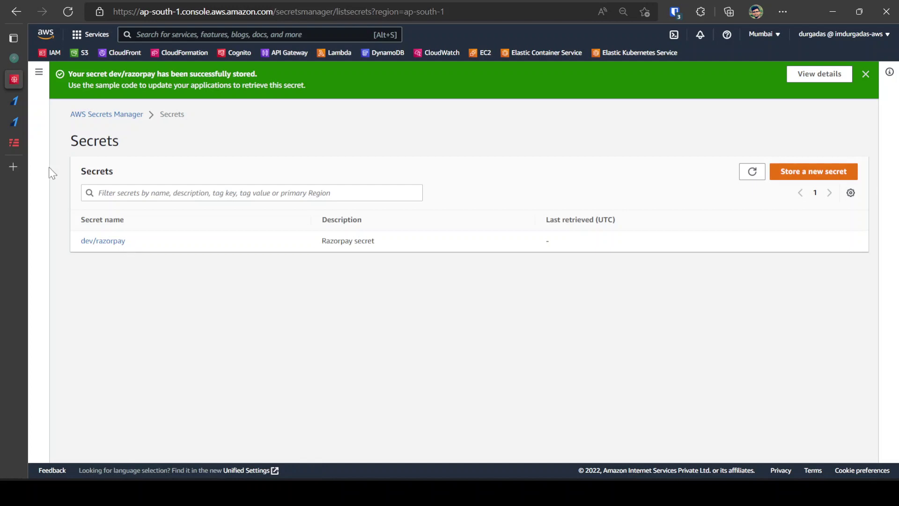
{"action": "left_click", "coordinate": [14, 101]}
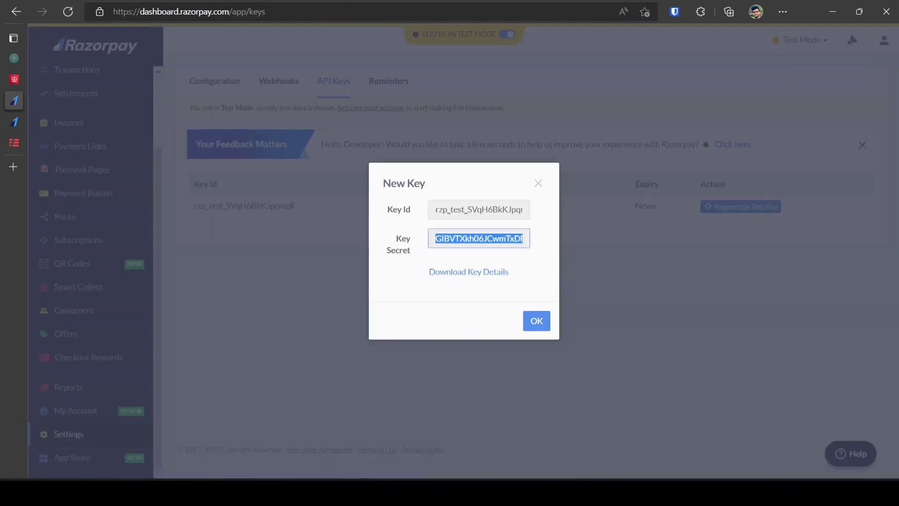
Step: Close the New Key dialog and confirm the alert that the key details were saved
{"action": "left_click", "coordinate": [537, 322]}
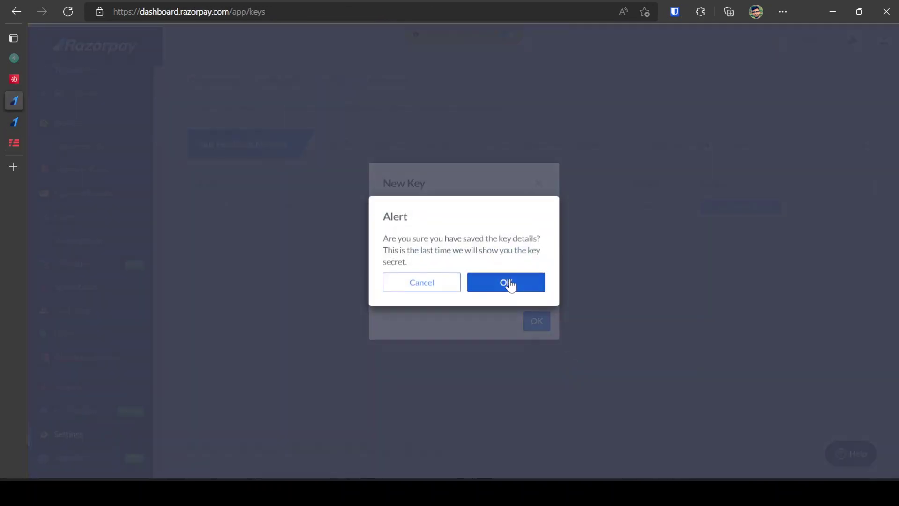
{"action": "left_click", "coordinate": [507, 280]}
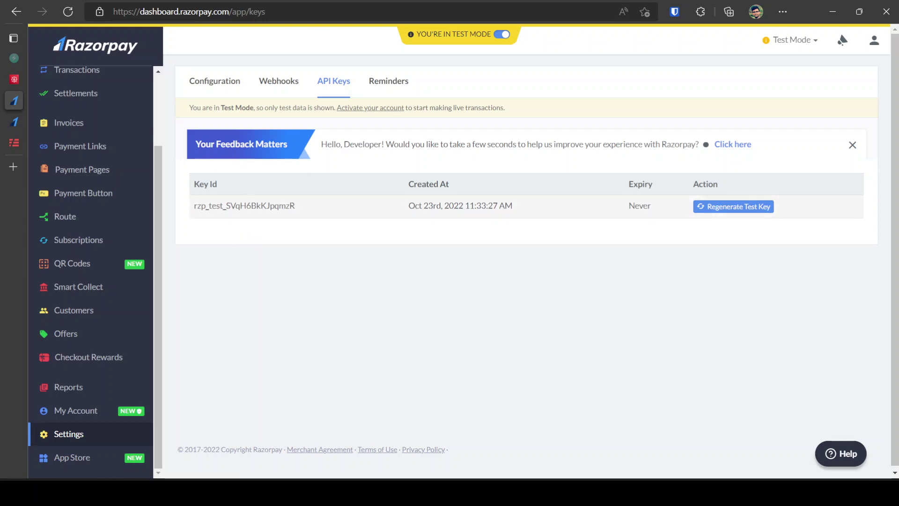
{"action": "mouse_move", "coordinate": [6, 103]}
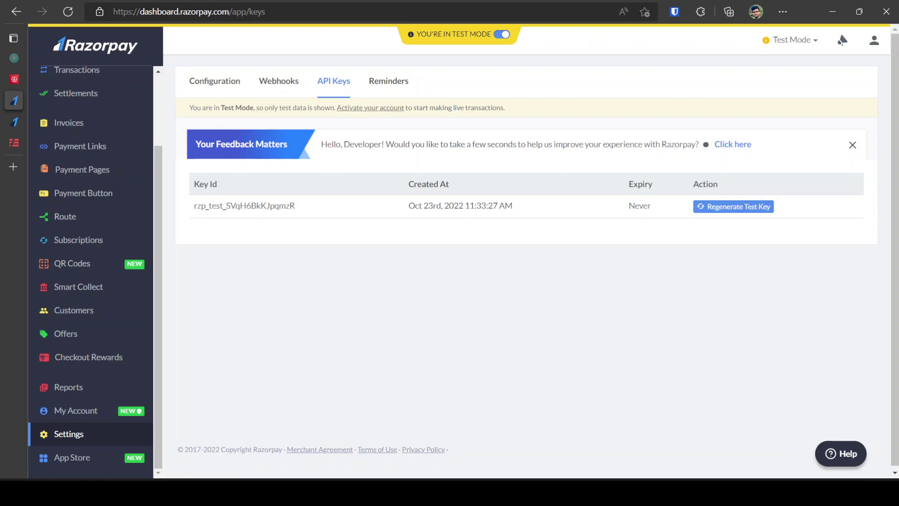
Step: In the serverless-yt VS Code window, widen the explorer and bring up an enlarged terminal
{"action": "key", "text": "alt+Tab"}
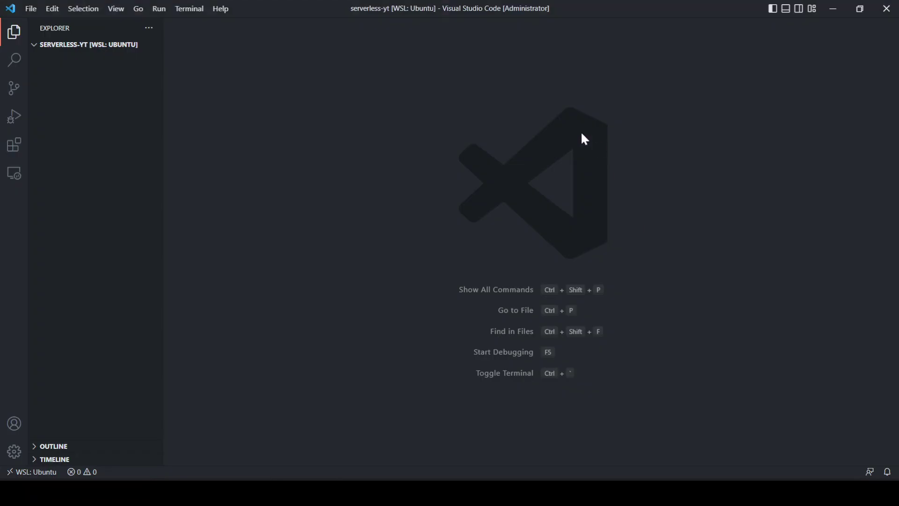
{"action": "left_click_drag", "start_coordinate": [162, 106], "coordinate": [171, 112]}
{"action": "left_click", "coordinate": [79, 473]}
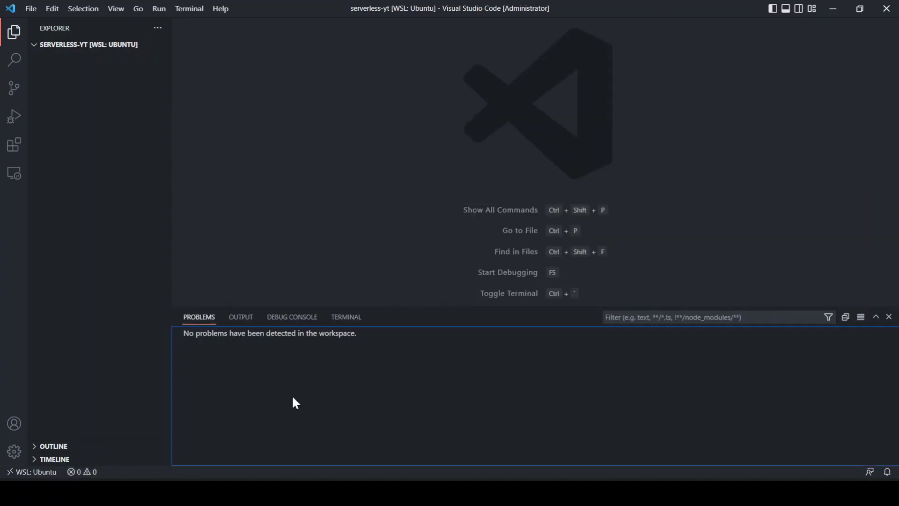
{"action": "left_click", "coordinate": [346, 317]}
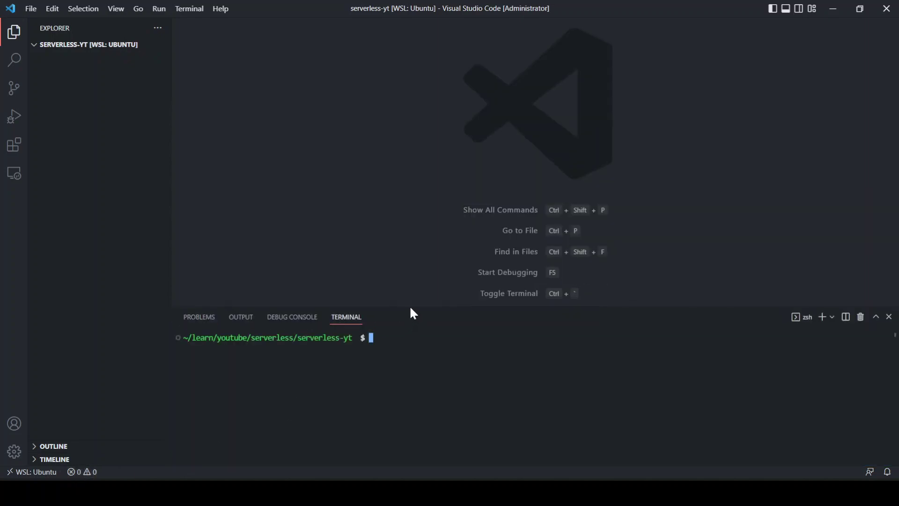
{"action": "left_click_drag", "start_coordinate": [410, 306], "coordinate": [414, 126]}
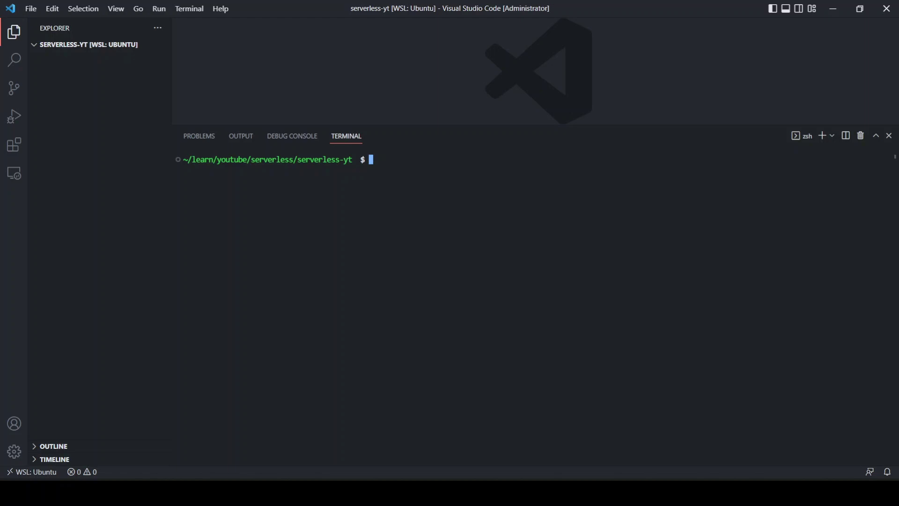
Step: Run mkdir api in the terminal to create the api folder
{"action": "type", "text": "mkdir serverless"}
{"action": "key", "text": "BackSpace"}
{"action": "key", "text": "BackSpace"}
{"action": "key", "text": "BackSpace"}
{"action": "key", "text": "BackSpace"}
{"action": "key", "text": "BackSpace"}
{"action": "key", "text": "BackSpace"}
{"action": "key", "text": "BackSpace"}
{"action": "key", "text": "BackSpace"}
{"action": "key", "text": "BackSpace"}
{"action": "key", "text": "BackSpace"}
{"action": "type", "text": "rails"}
{"action": "key", "text": "BackSpace"}
{"action": "key", "text": "BackSpace"}
{"action": "key", "text": "BackSpace"}
{"action": "key", "text": "BackSpace"}
{"action": "key", "text": "BackSpace"}
{"action": "type", "text": "s"}
{"action": "key", "text": "BackSpace"}
{"action": "type", "text": "api"}
{"action": "key", "text": "Return"}
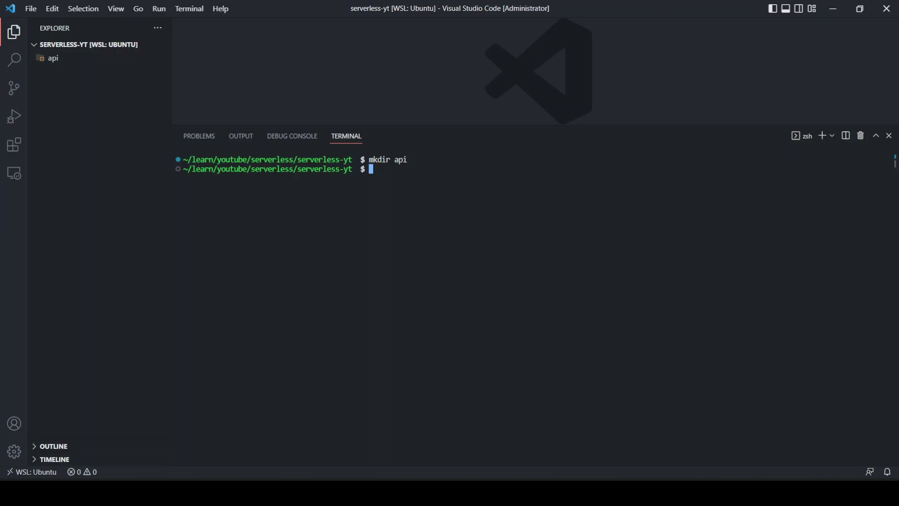
{"action": "type", "text": "npx"}
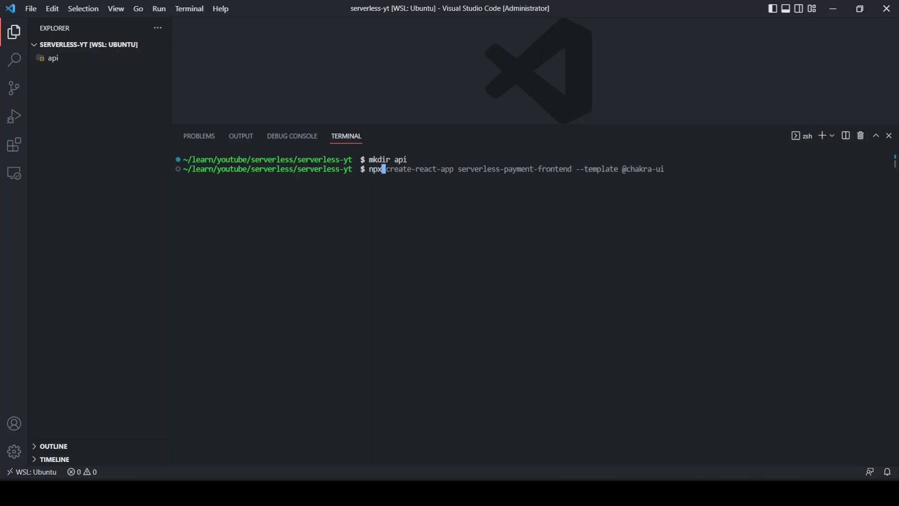
{"action": "key", "text": "Right"}
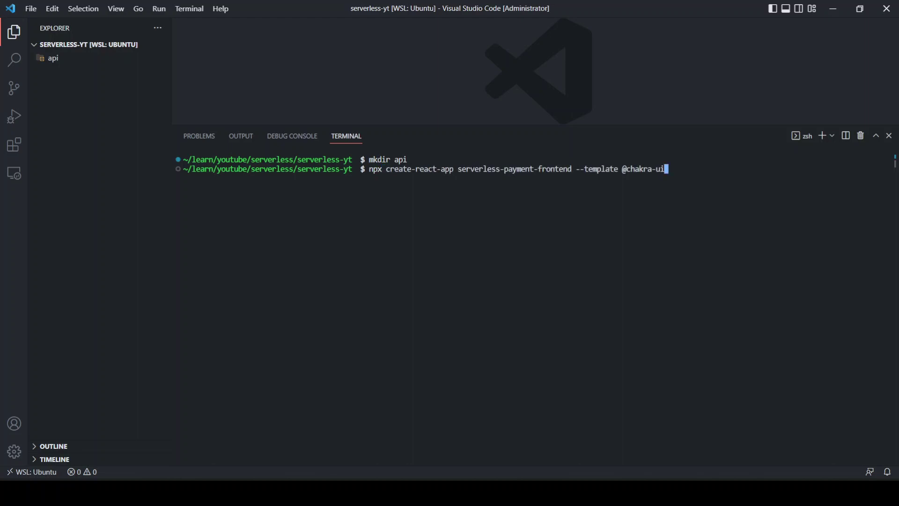
{"action": "key", "text": "Left"}
{"action": "key", "text": "Left"}
{"action": "key", "text": "Left"}
{"action": "key", "text": "Left"}
{"action": "key", "text": "Left"}
{"action": "key", "text": "Left"}
{"action": "key", "text": "Left"}
{"action": "key", "text": "Left"}
{"action": "key", "text": "Left"}
{"action": "key", "text": "Left"}
{"action": "key", "text": "Left"}
{"action": "key", "text": "Left"}
{"action": "key", "text": "Left"}
{"action": "key", "text": "Left"}
{"action": "key", "text": "Left"}
{"action": "key", "text": "Left"}
{"action": "key", "text": "Left"}
{"action": "key", "text": "Left"}
{"action": "key", "text": "Left"}
{"action": "key", "text": "Left"}
{"action": "key", "text": "BackSpace"}
{"action": "key", "text": "BackSpace"}
{"action": "key", "text": "BackSpace"}
{"action": "key", "text": "BackSpace"}
{"action": "key", "text": "BackSpace"}
{"action": "key", "text": "BackSpace"}
{"action": "key", "text": "BackSpace"}
{"action": "key", "text": "BackSpace"}
{"action": "key", "text": "BackSpace"}
{"action": "key", "text": "BackSpace"}
{"action": "key", "text": "BackSpace"}
{"action": "key", "text": "BackSpace"}
{"action": "key", "text": "BackSpace"}
{"action": "key", "text": "BackSpace"}
{"action": "key", "text": "BackSpace"}
{"action": "key", "text": "BackSpace"}
{"action": "key", "text": "BackSpace"}
{"action": "key", "text": "BackSpace"}
{"action": "key", "text": "BackSpace"}
{"action": "key", "text": "BackSpace"}
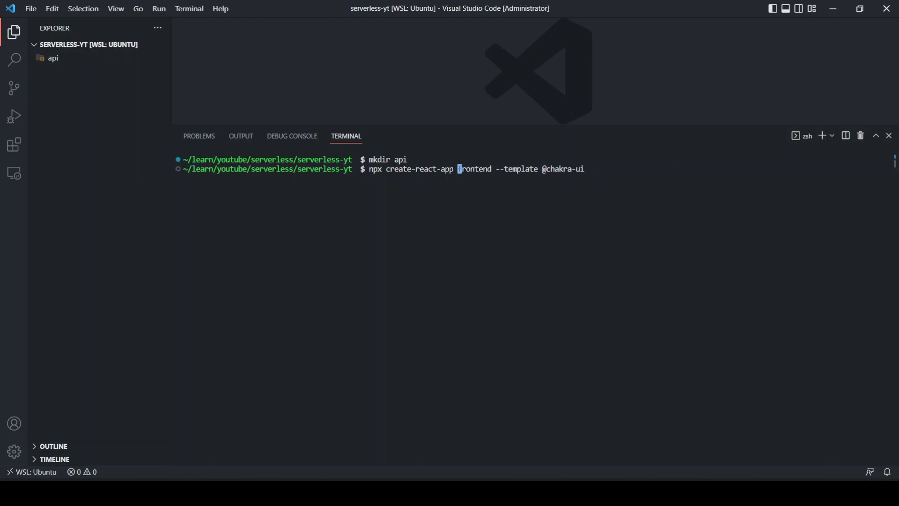
{"action": "left_click_drag", "start_coordinate": [496, 169], "coordinate": [521, 168]}
{"action": "key", "text": "Escape"}
{"action": "key", "text": "Return"}
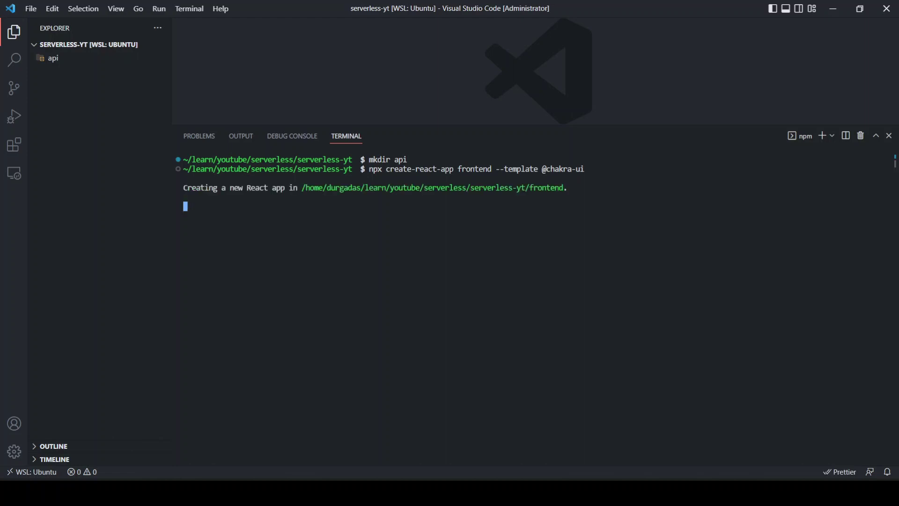